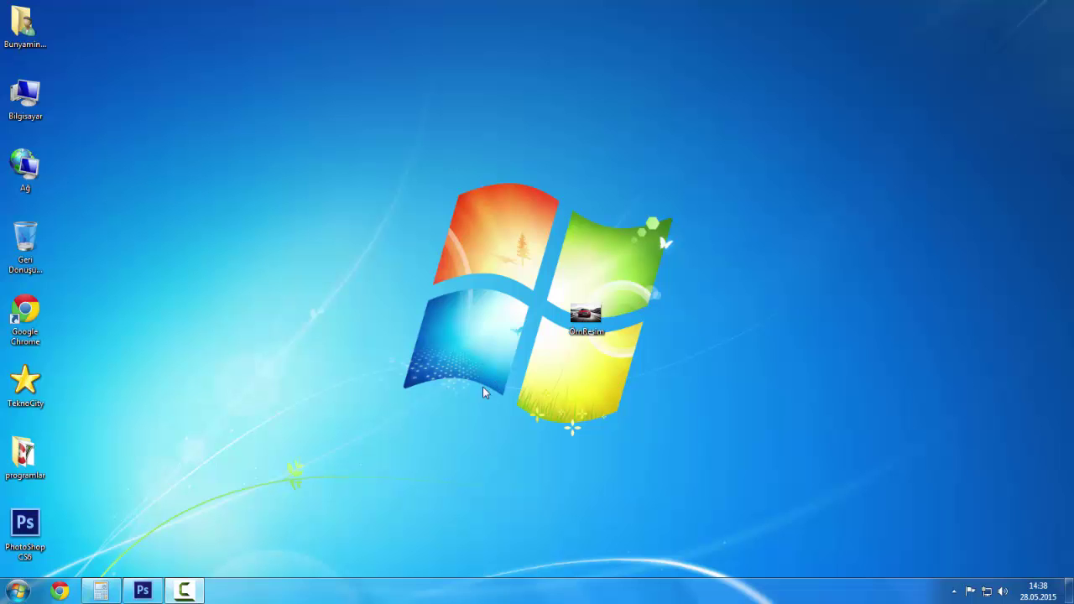
Drag the desktop photo ÖrnResim.jpg onto Photoshop's taskbar button to open it
left_click_drag(590, 325, 341, 321)
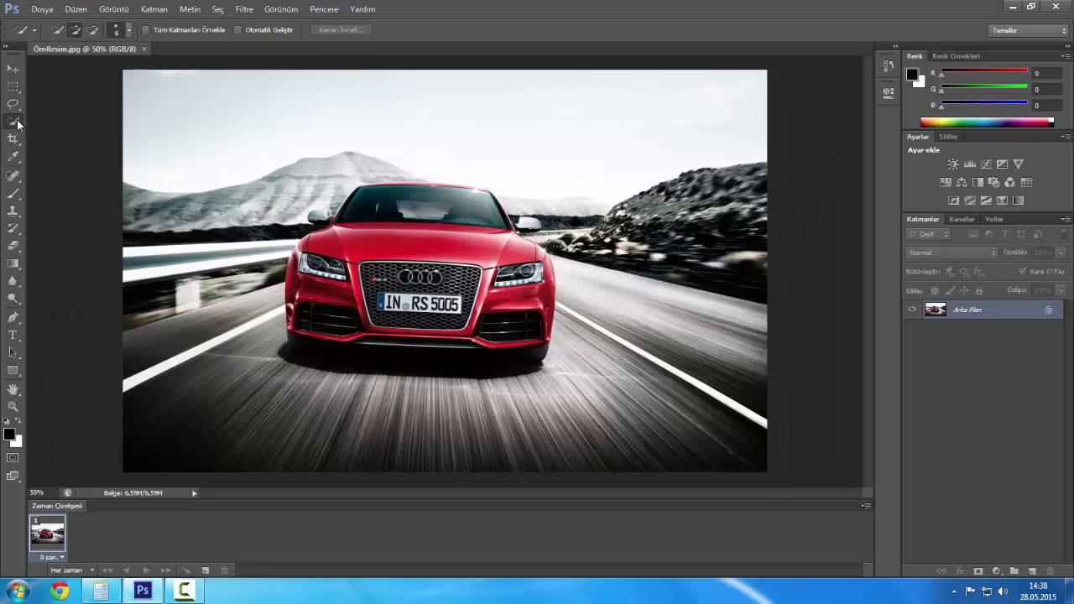
With the Quick Selection Tool, select the red car's hood and windshield, then view at 100%
right_click(10, 125)
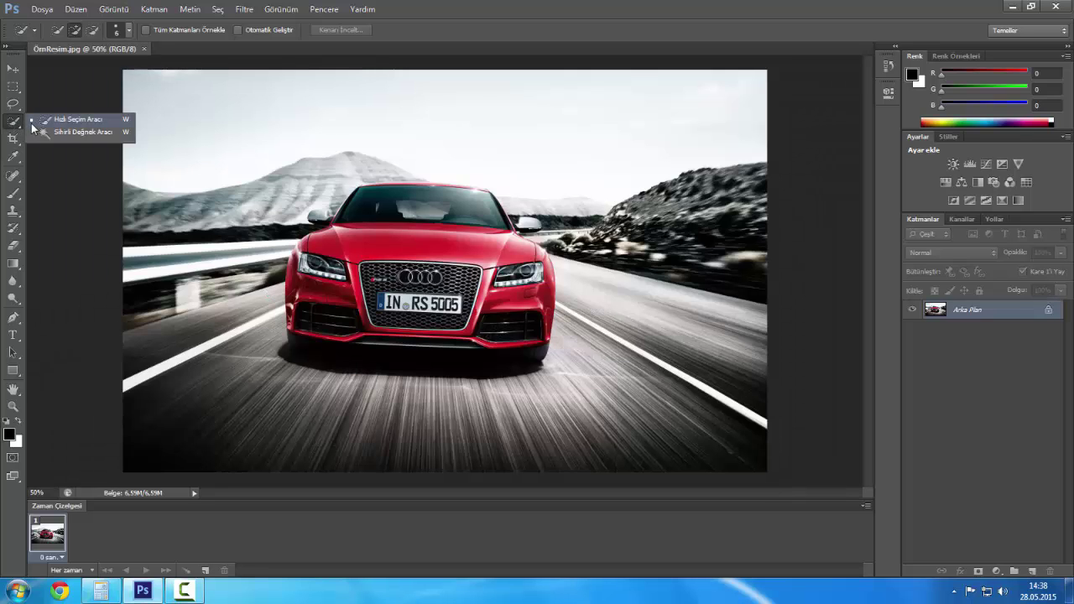
left_click(76, 121)
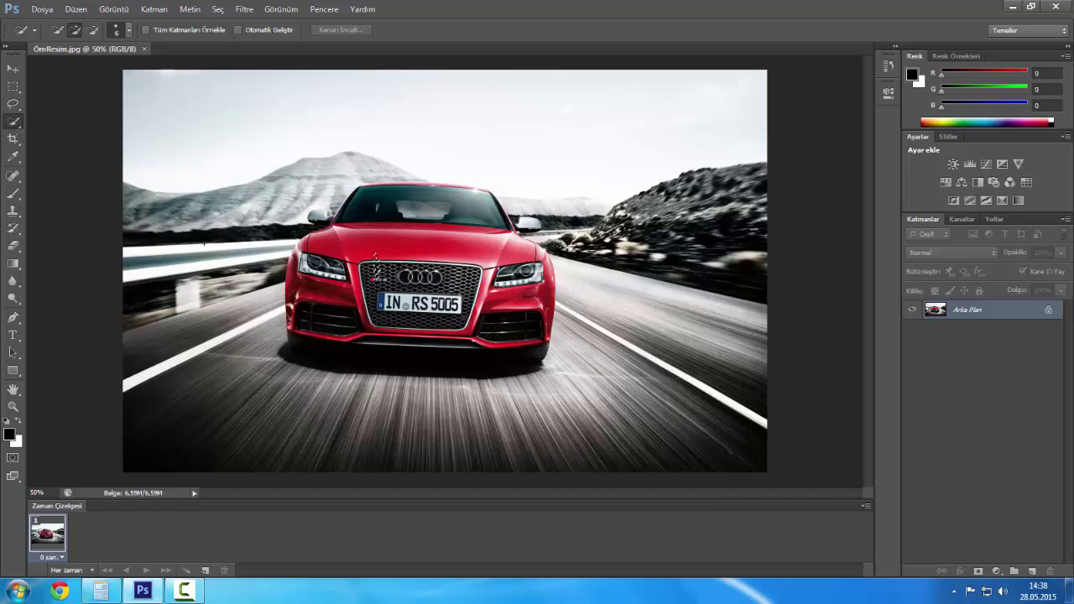
left_click_drag(370, 243, 403, 228)
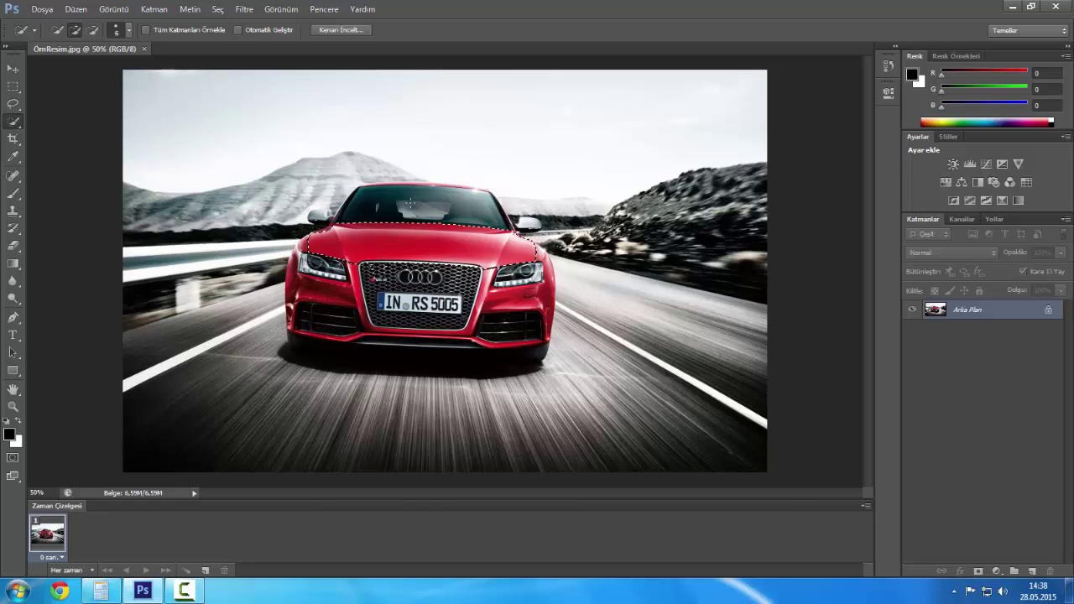
left_click_drag(352, 200, 508, 217)
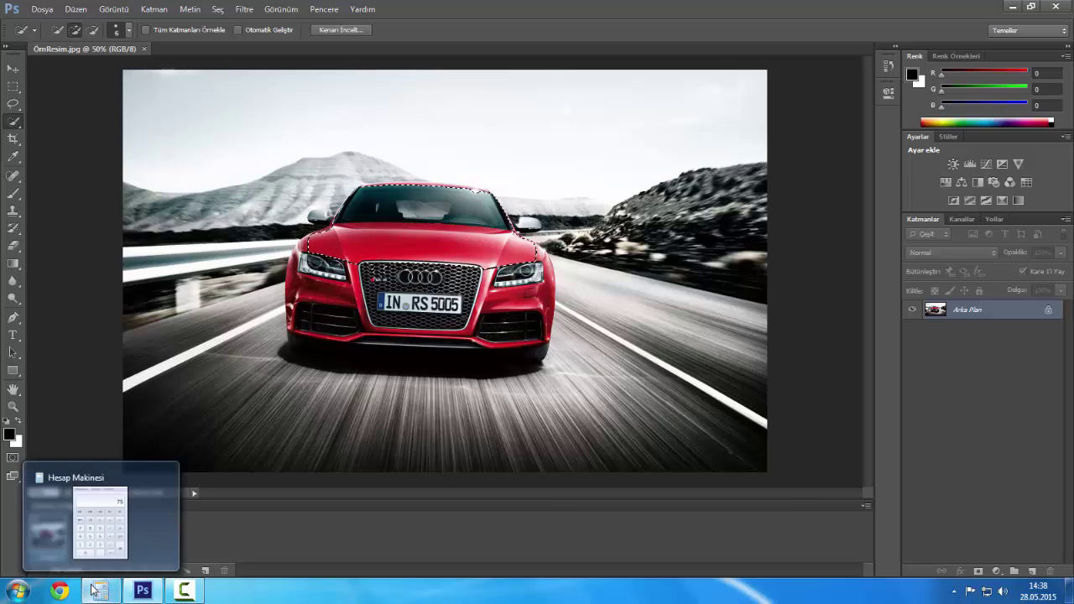
key("ctrl+1")
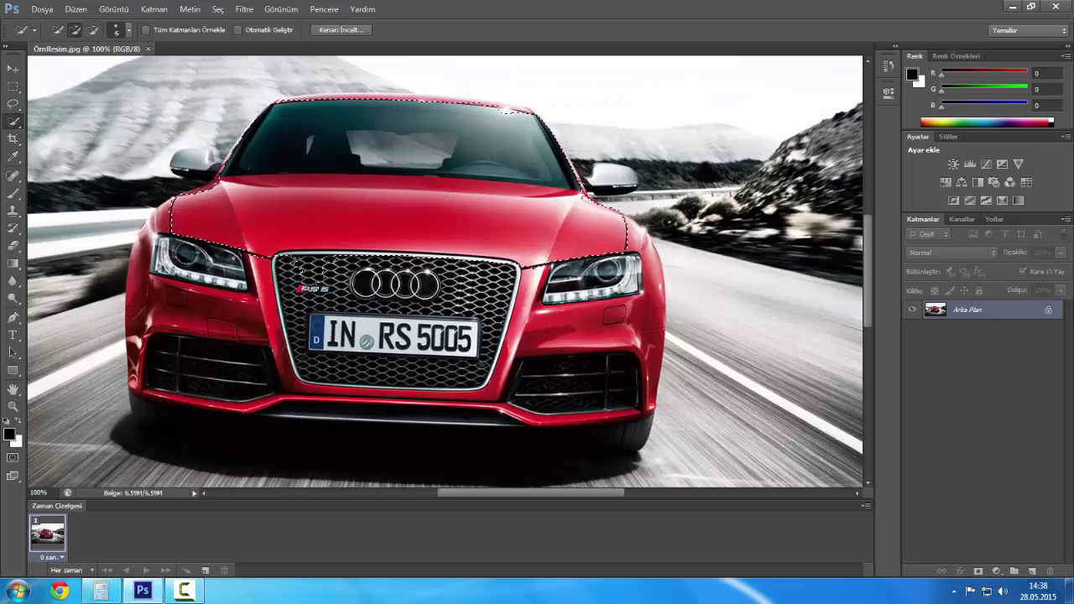
Extend the selection over the whole car, mirrors and shadow, and set the brush to 25 px
left_click_drag(312, 270, 366, 262)
left_click(386, 225)
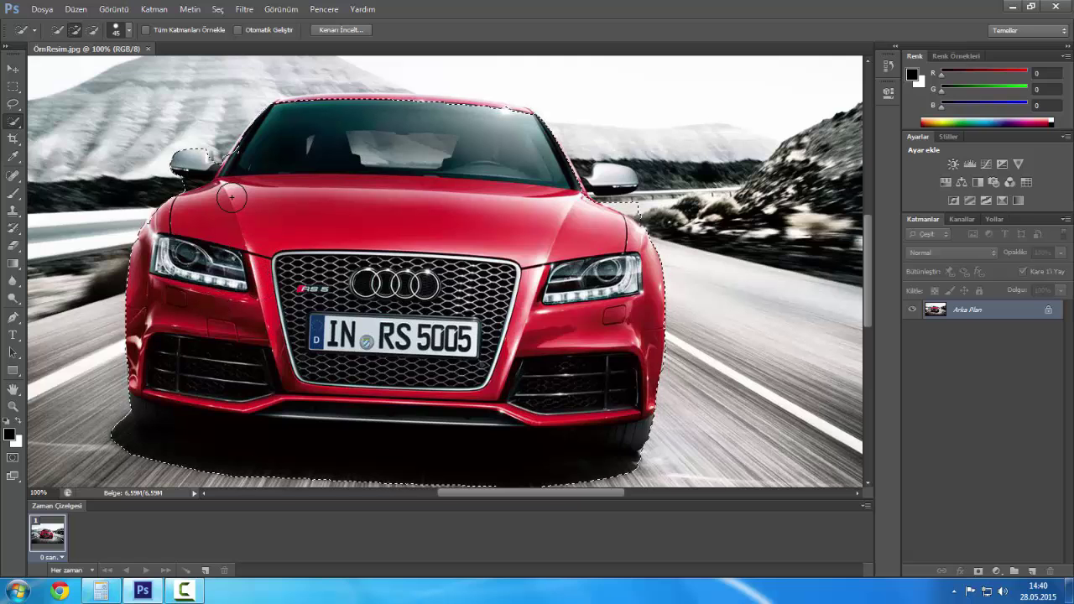
key("alt")
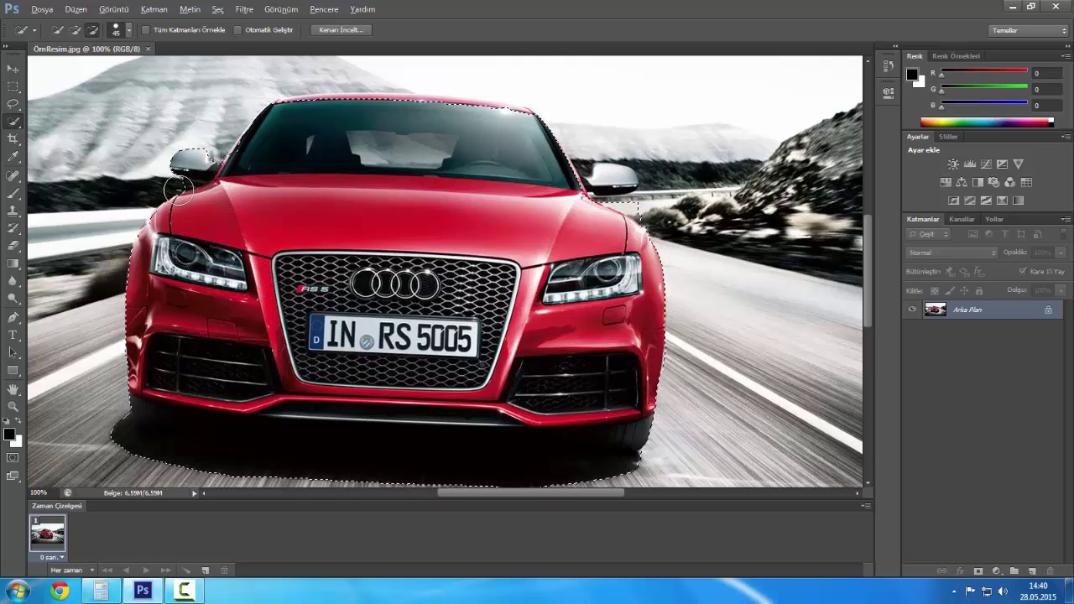
left_click(116, 30)
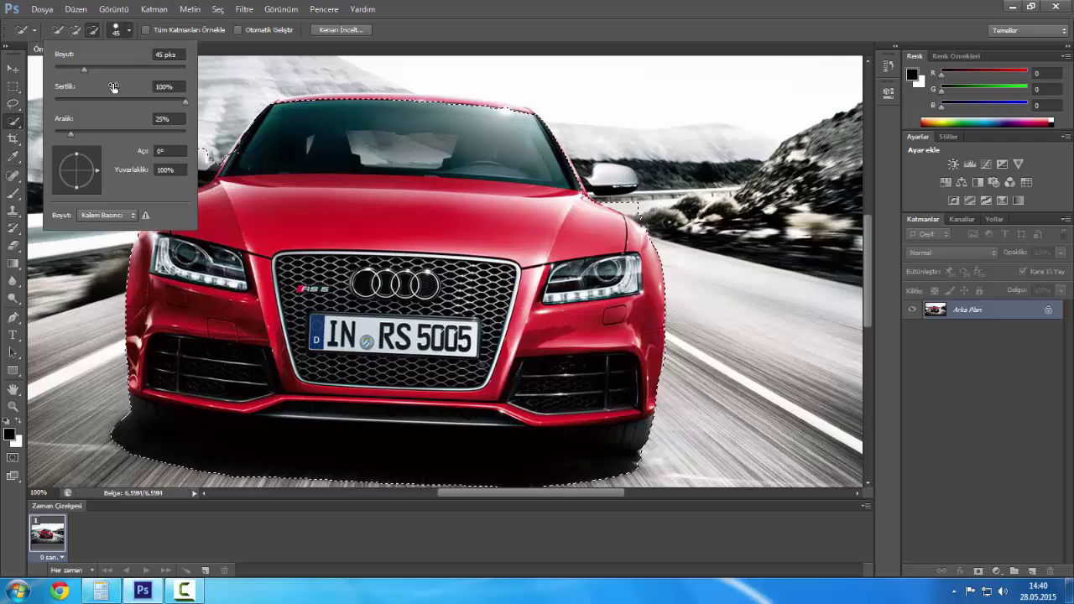
left_click(82, 69)
Confirm the 25 px brush and touch up the roof edge, toggling add and subtract with Alt
key("Return")
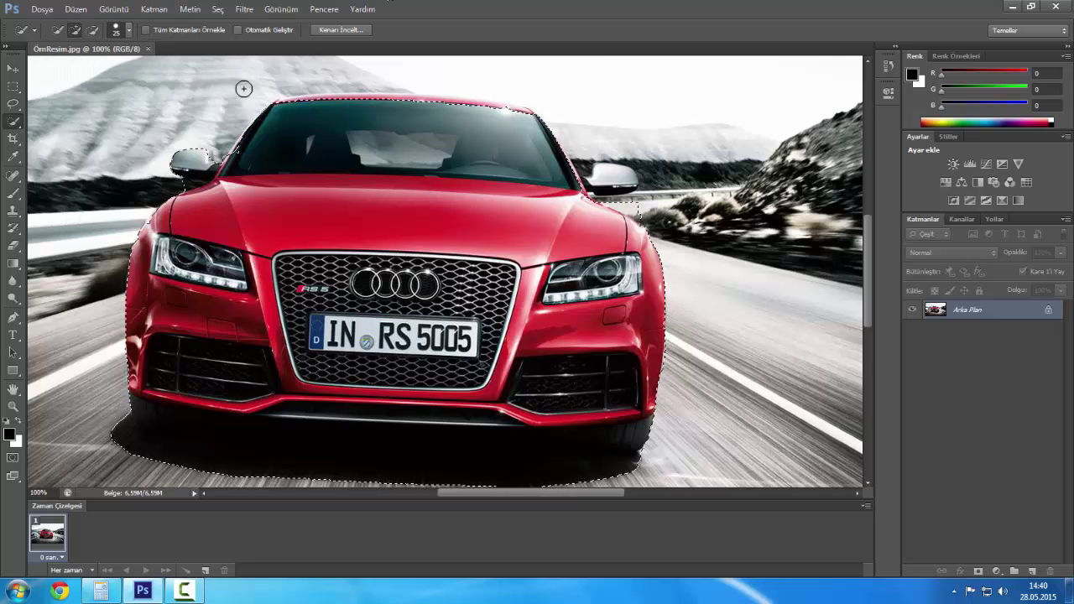
key("alt")
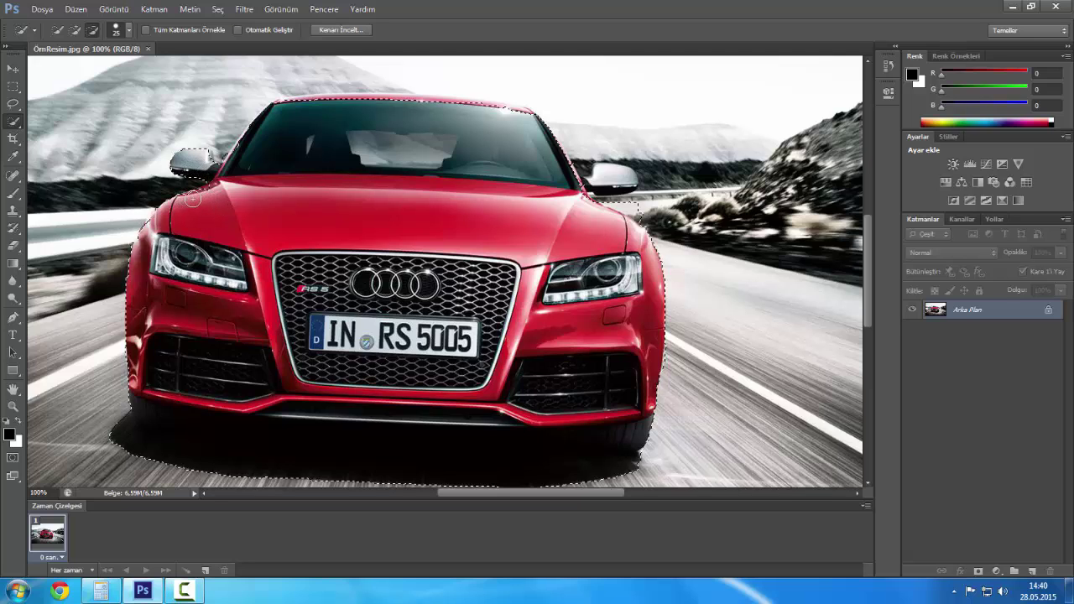
key("alt")
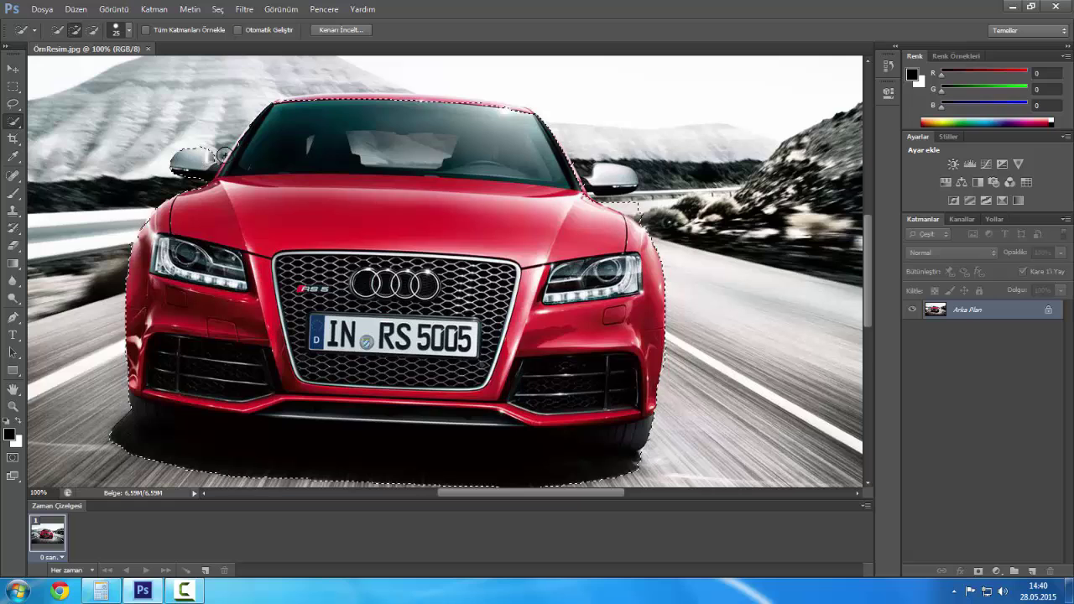
key("alt")
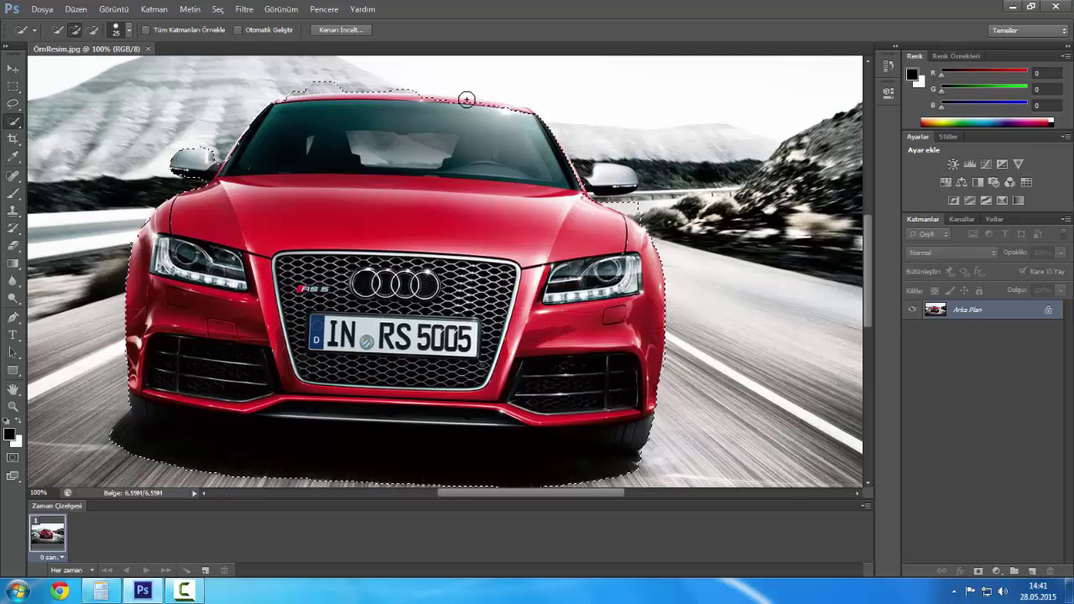
Trim the stray sky bumps above the roof so the selection hugs the roofline
left_click_drag(511, 102, 531, 109)
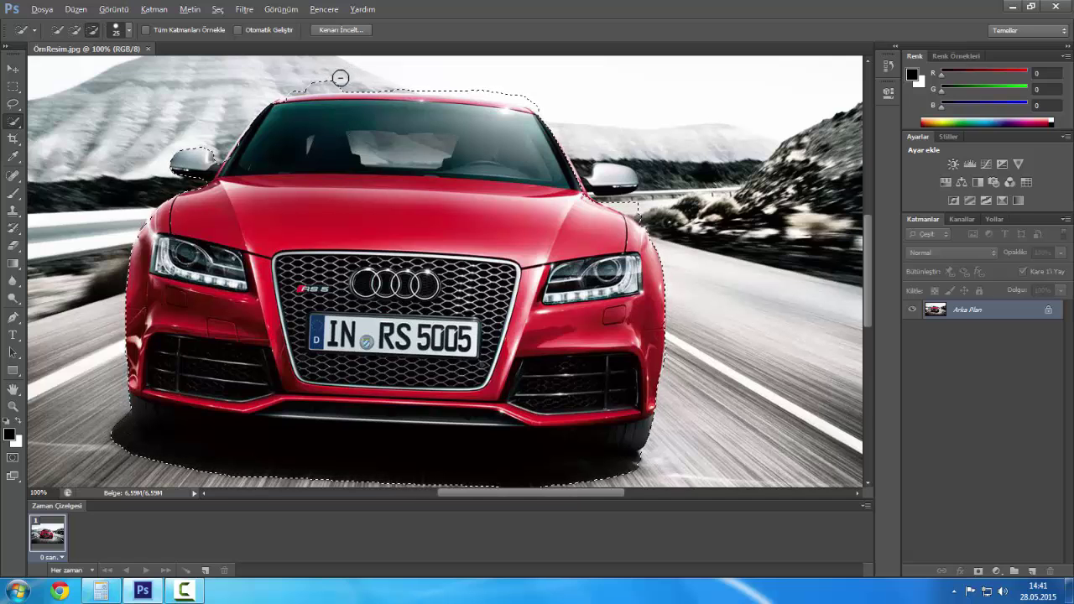
left_click_drag(340, 77, 316, 81)
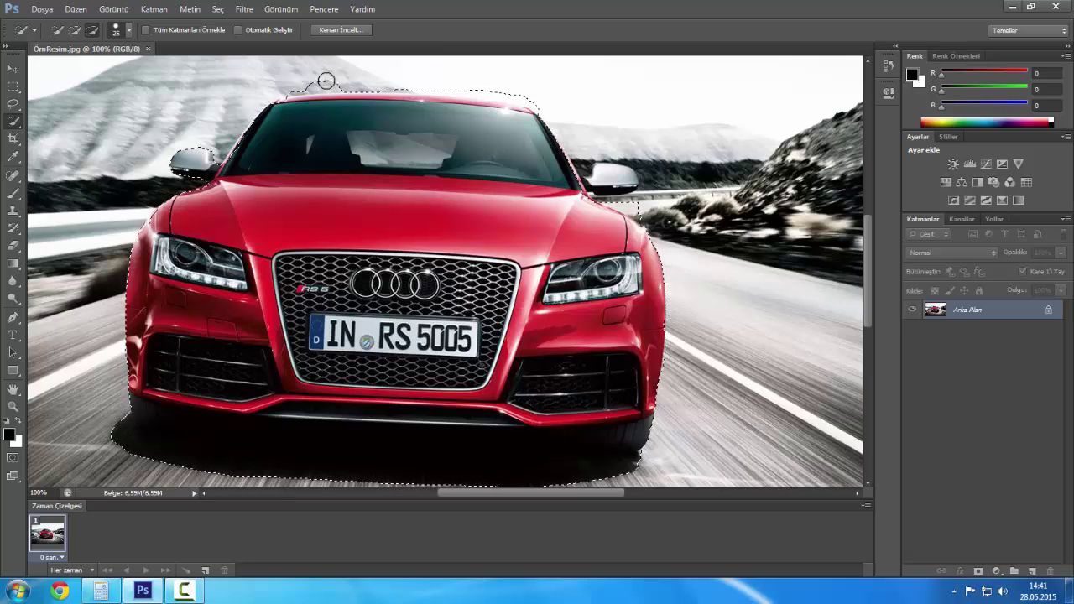
left_click_drag(330, 84, 338, 81)
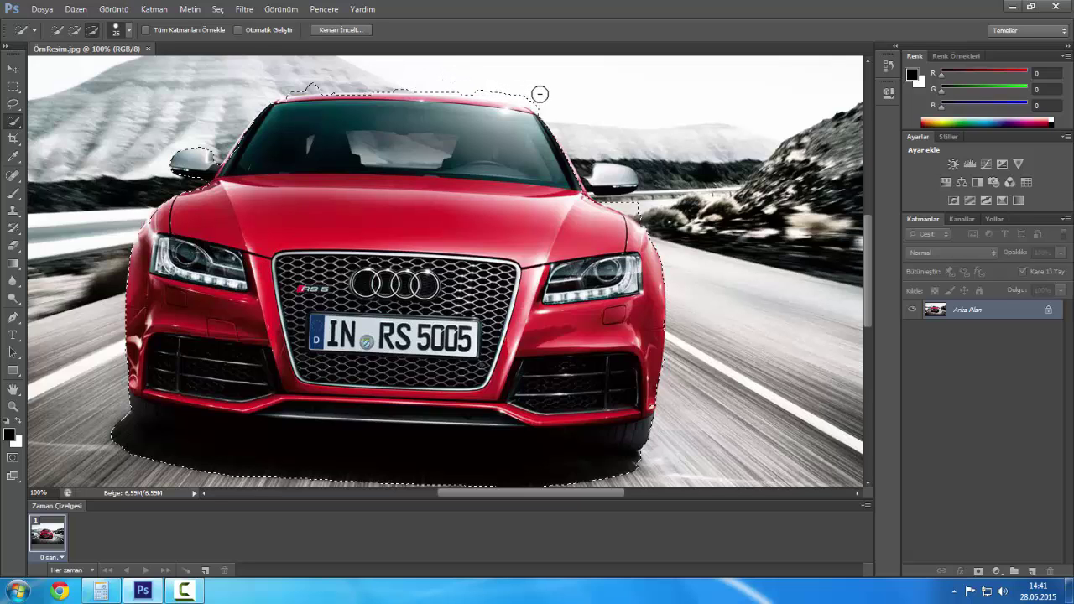
left_click_drag(544, 97, 543, 99)
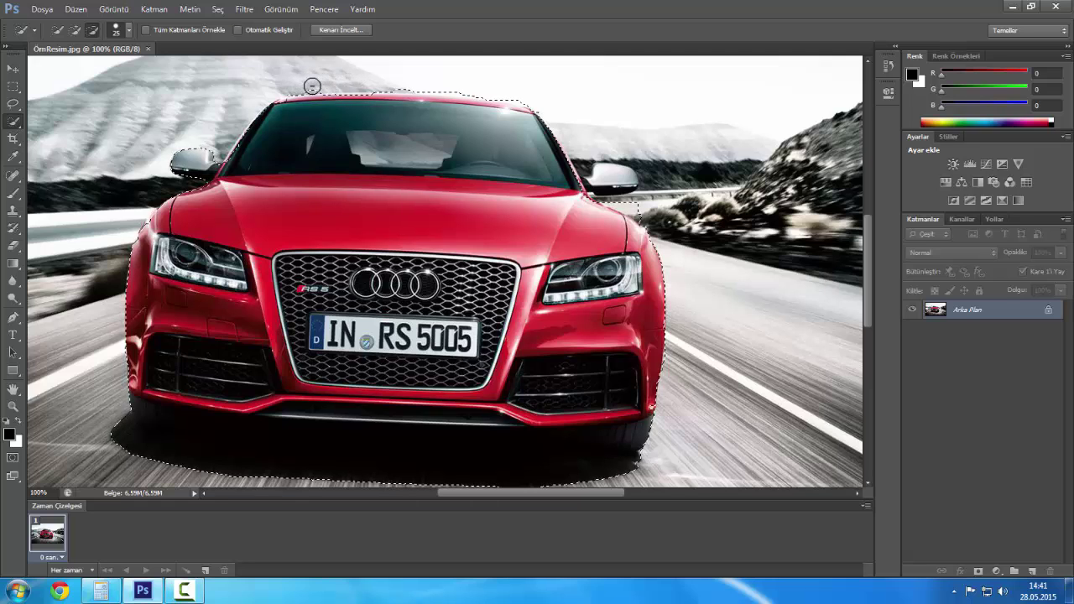
Refine the selection along the windshield's top edge, trimming the sky above it
key("alt")
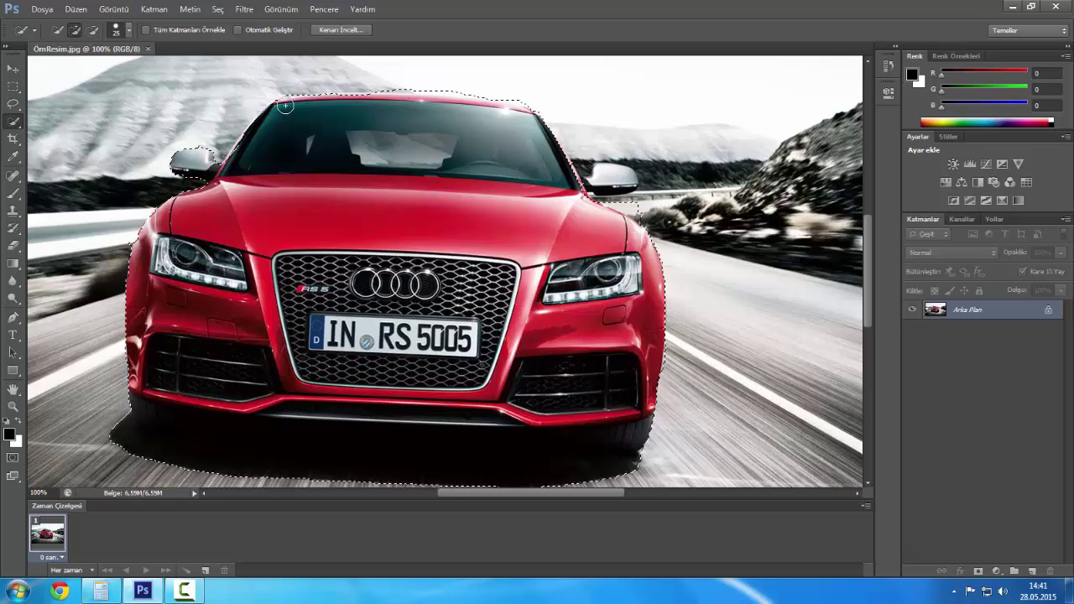
left_click_drag(285, 106, 547, 127)
key("alt")
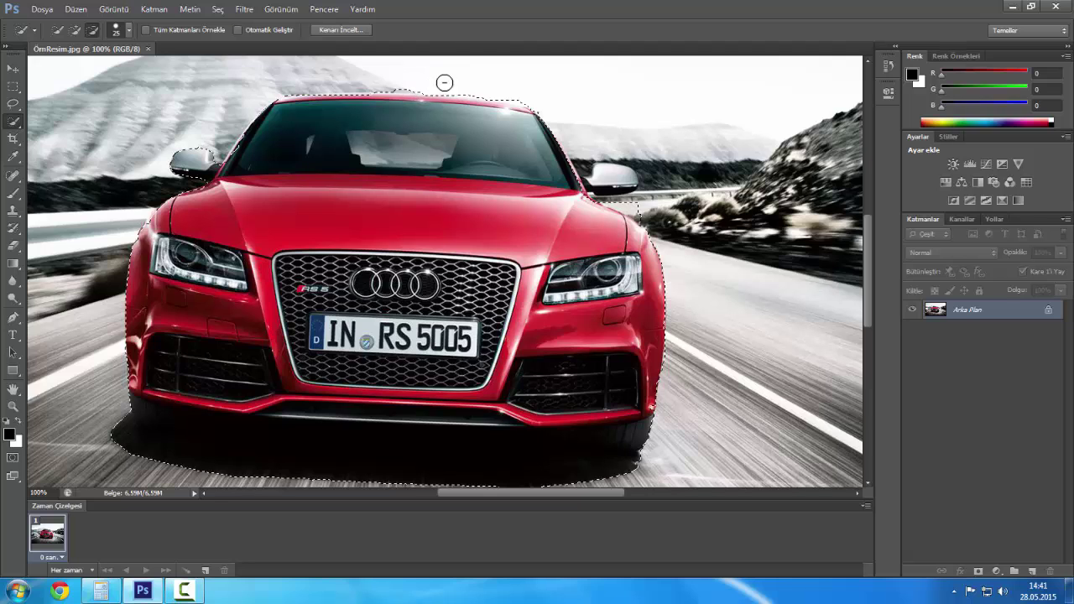
left_click(399, 72)
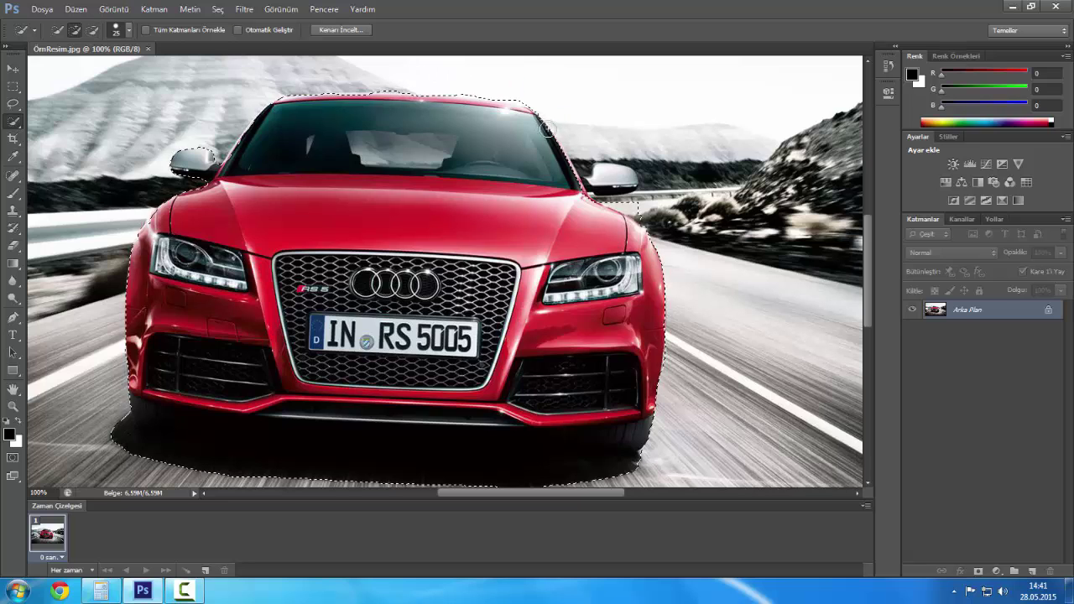
left_click(565, 134)
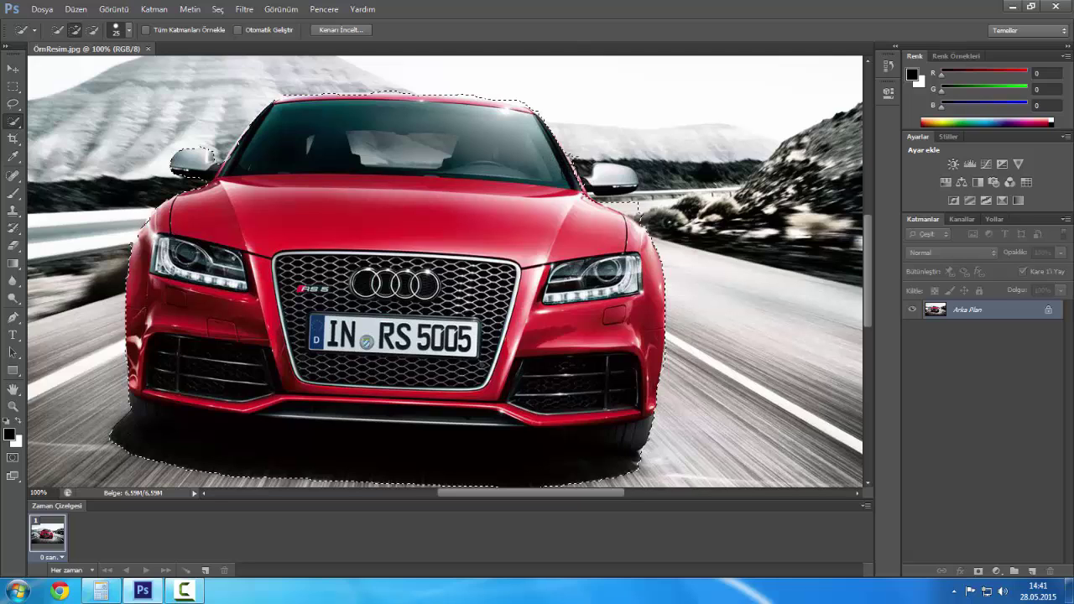
Fit the selection around the right side mirror, alternating add and subtract modes
key("alt")
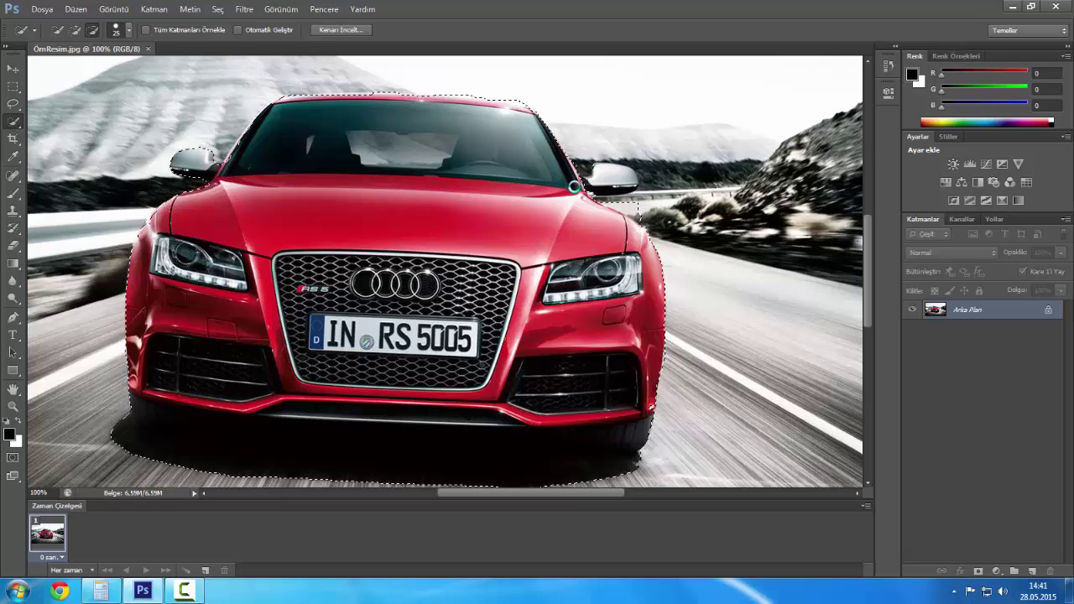
left_click(596, 179)
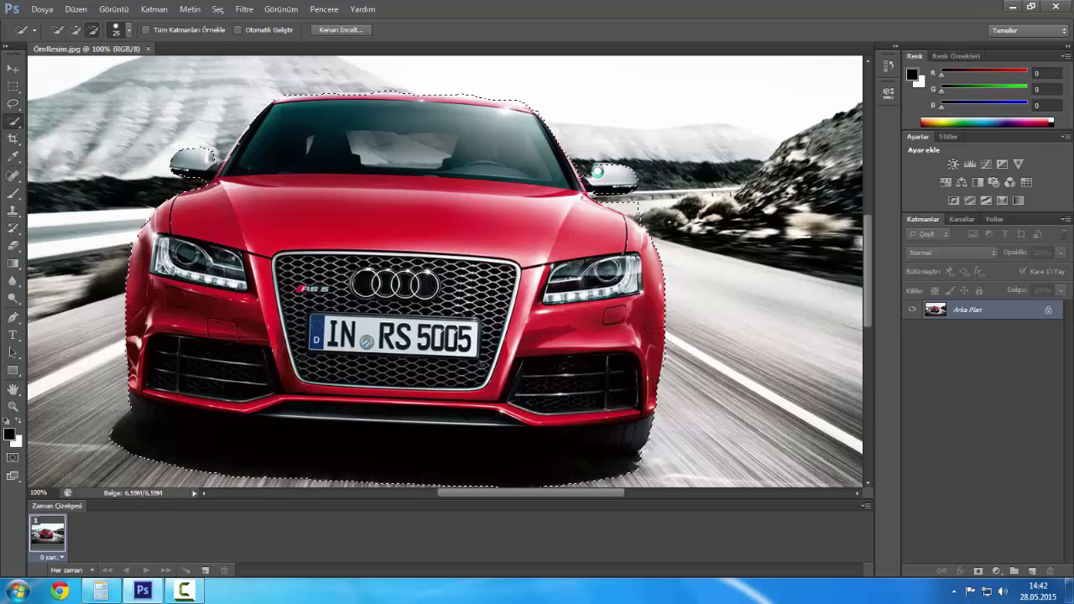
key("alt")
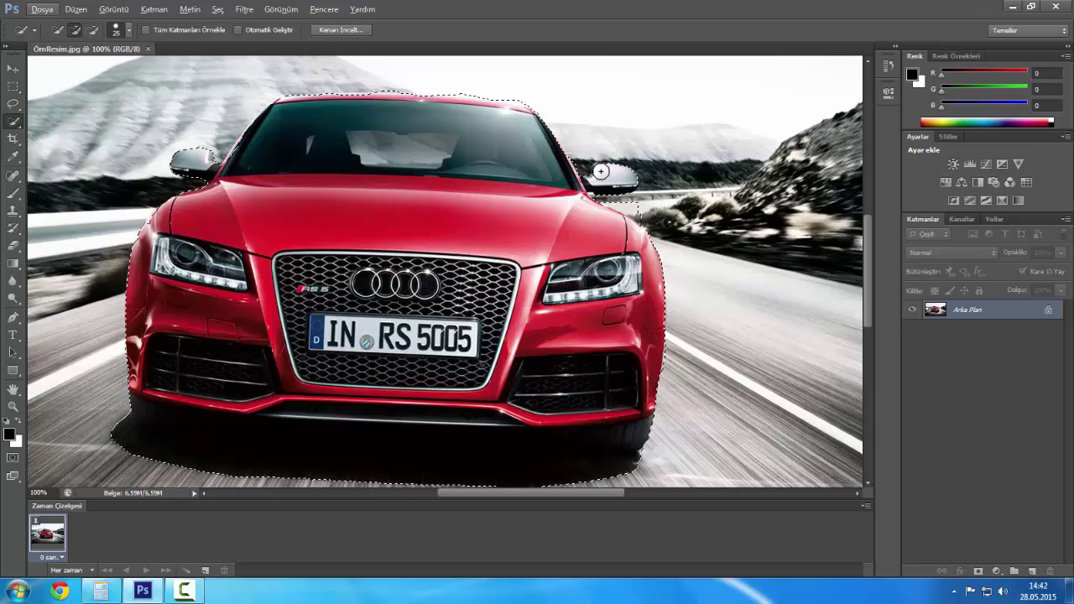
left_click(601, 171)
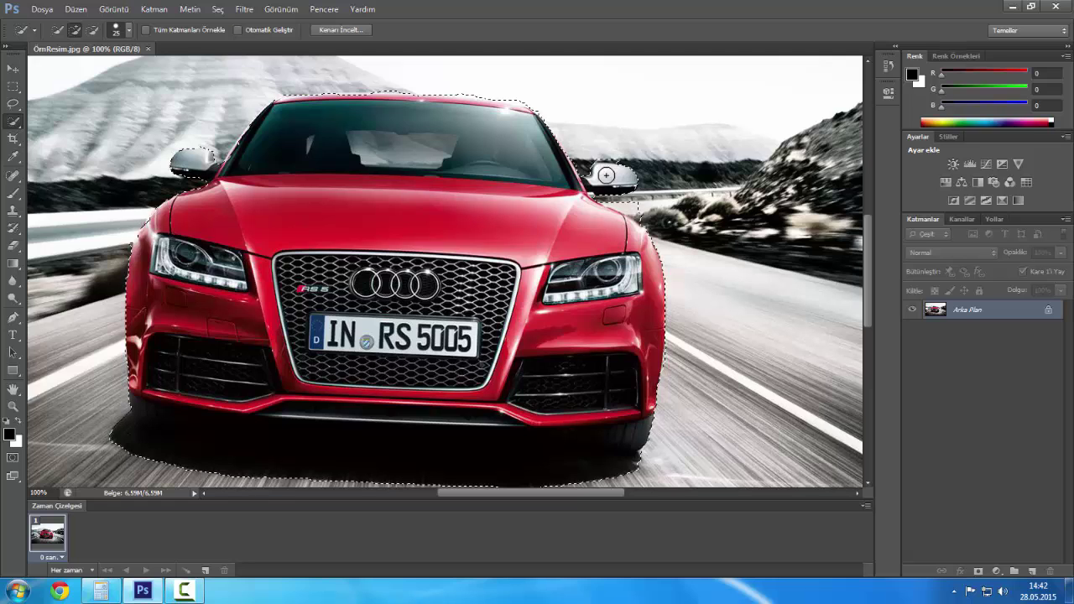
key("alt")
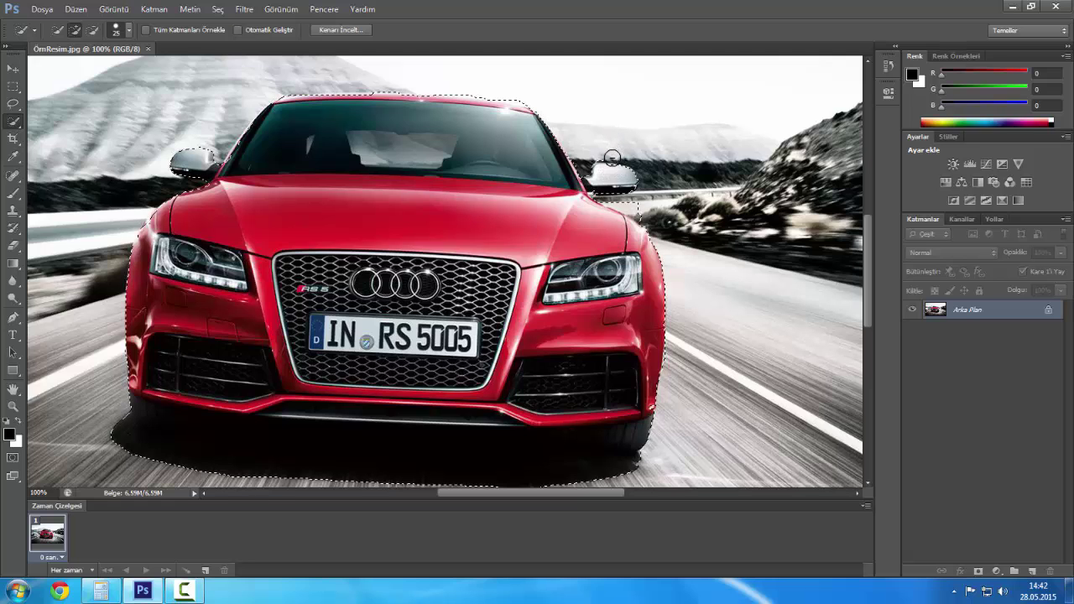
left_click(613, 176)
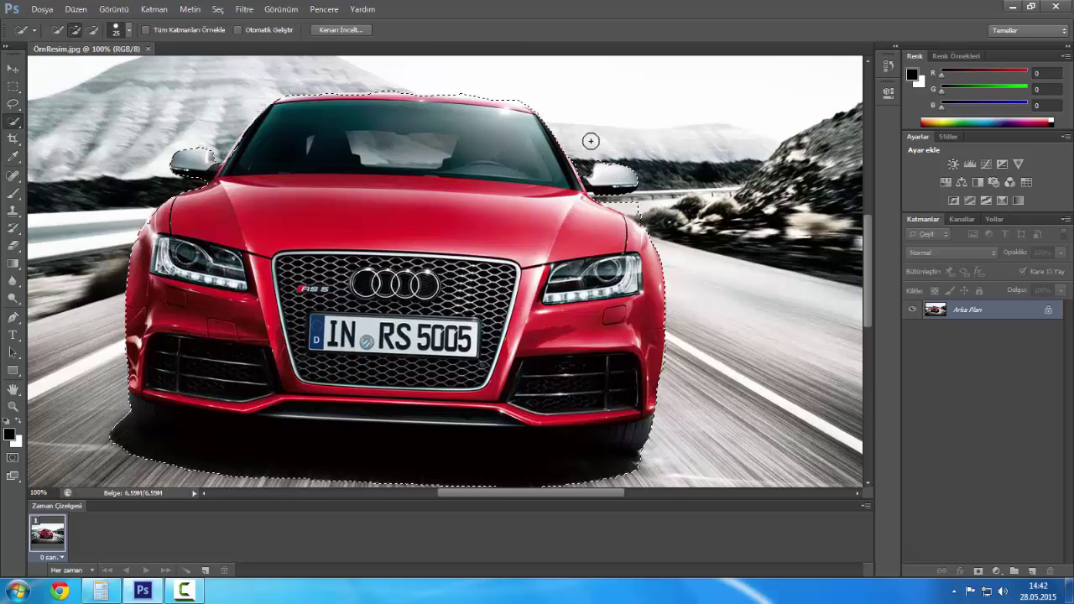
left_click(663, 150)
key("alt")
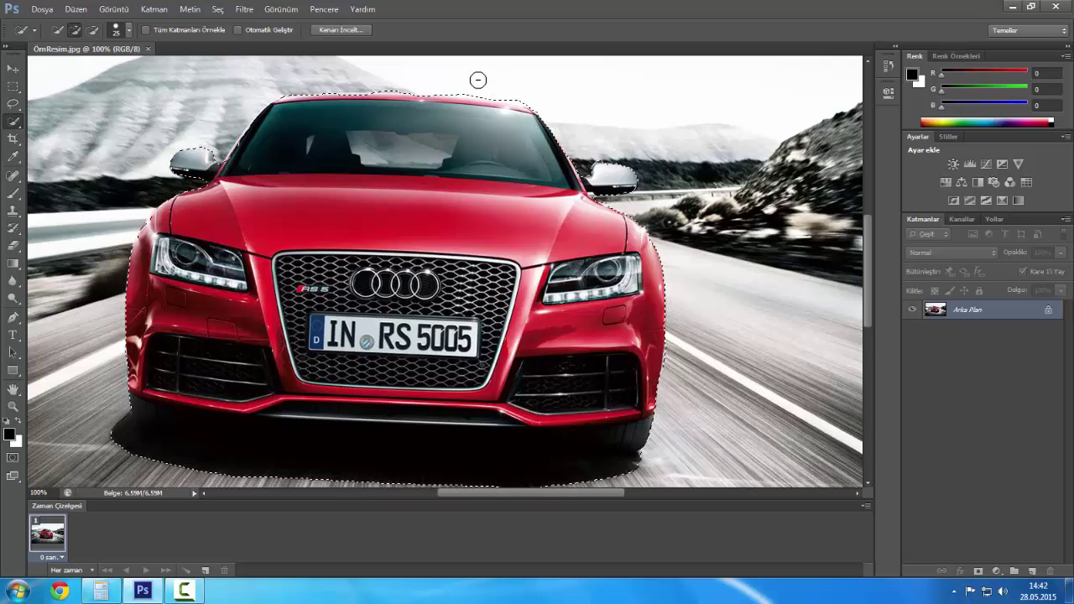
key("alt")
Invert the selection (Seçimin Tersini Seç) to the background and set zoom to 50%
right_click(404, 212)
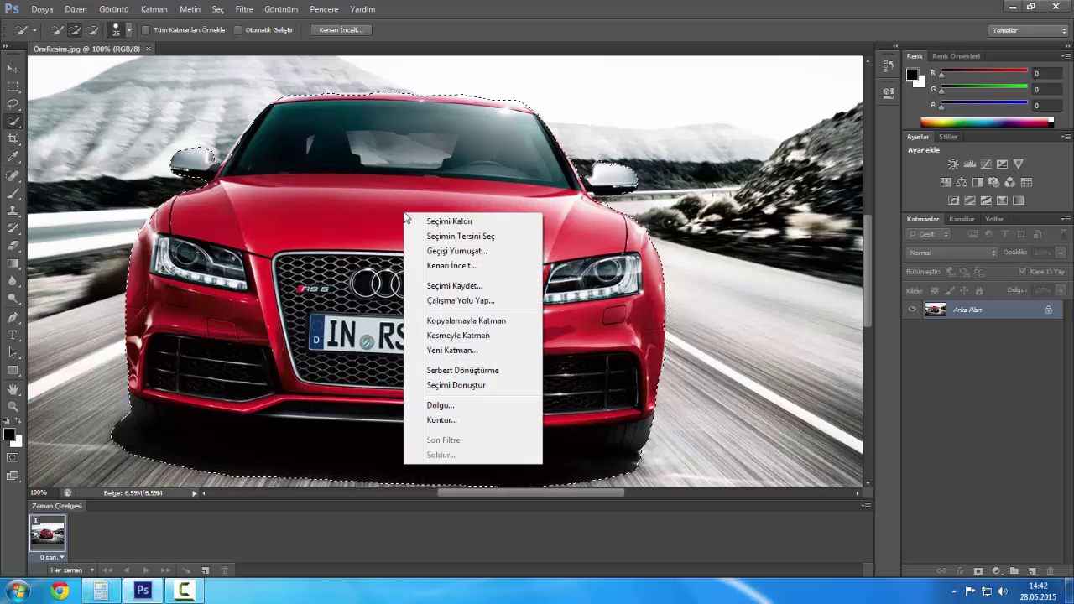
left_click(465, 238)
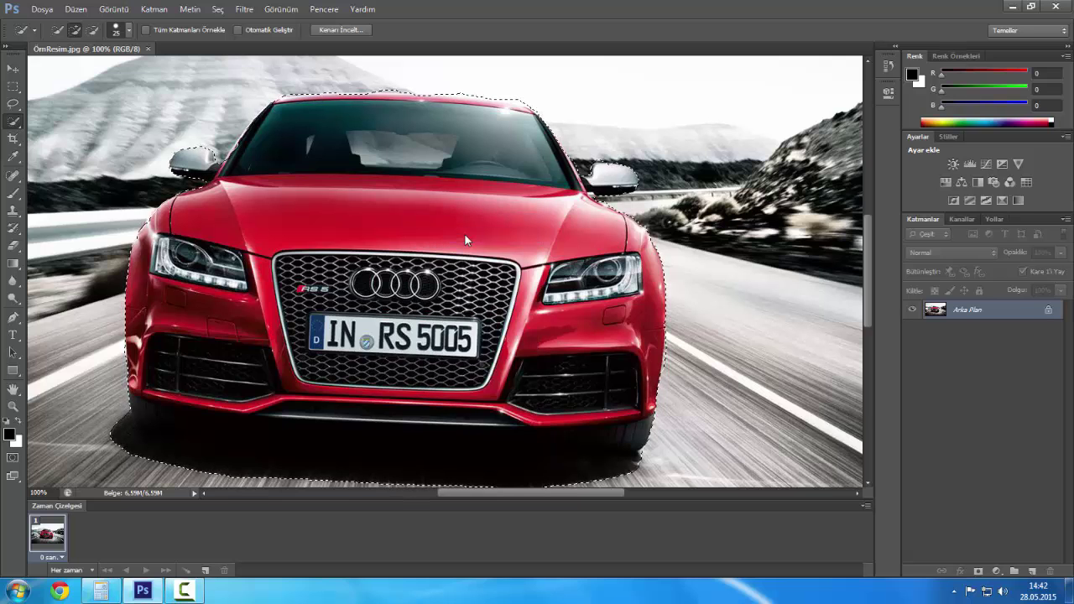
scroll(458, 353, "down", 1)
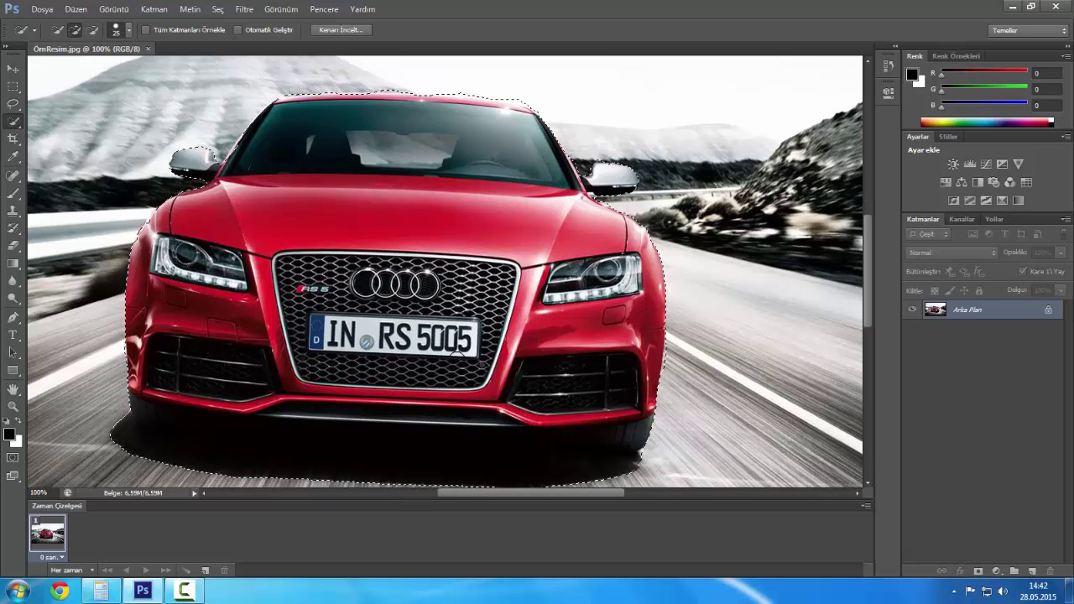
left_click(38, 492)
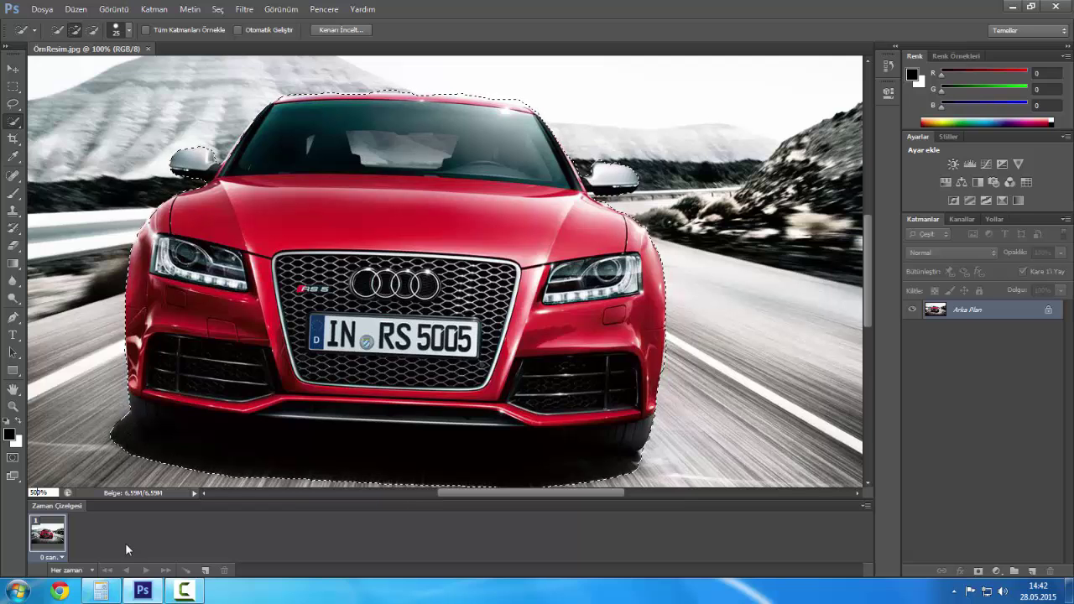
type("50")
key("Return")
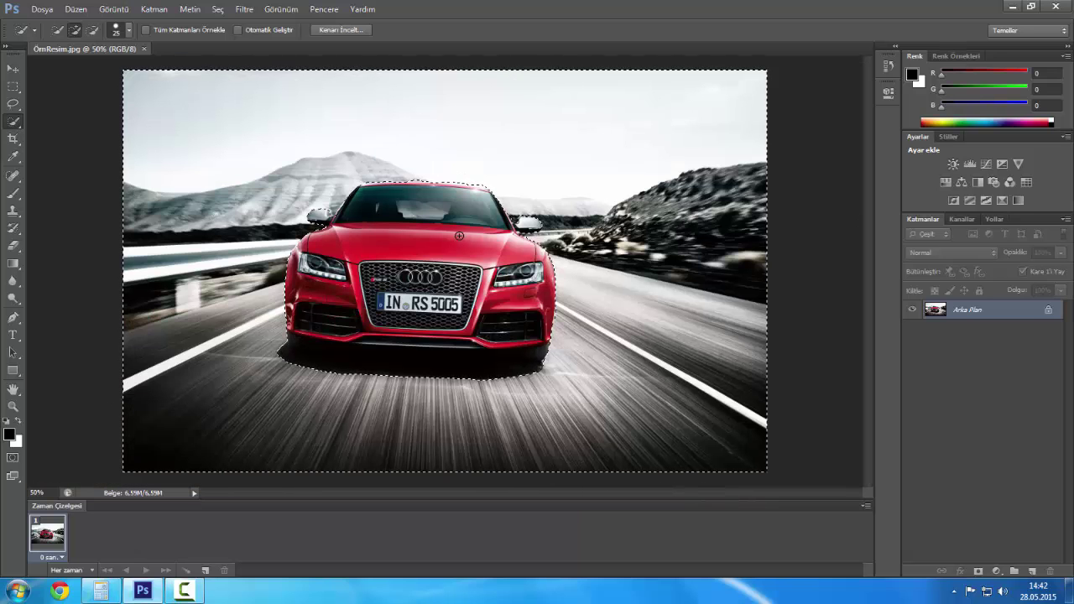
Toggle Select Inverse twice more, ending with the background selected
right_click(404, 252)
left_click(461, 232)
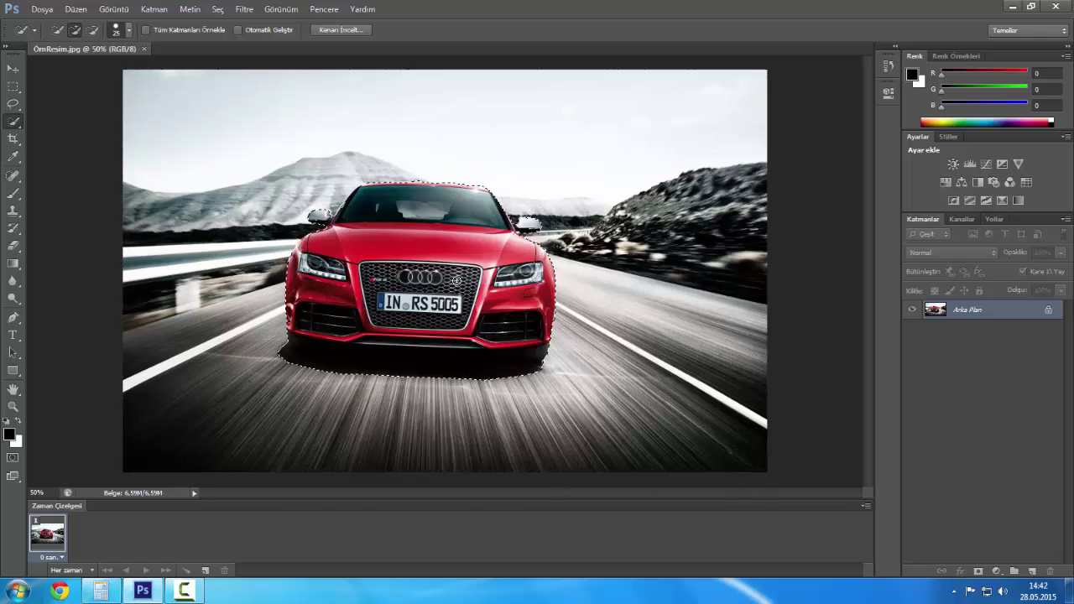
right_click(452, 270)
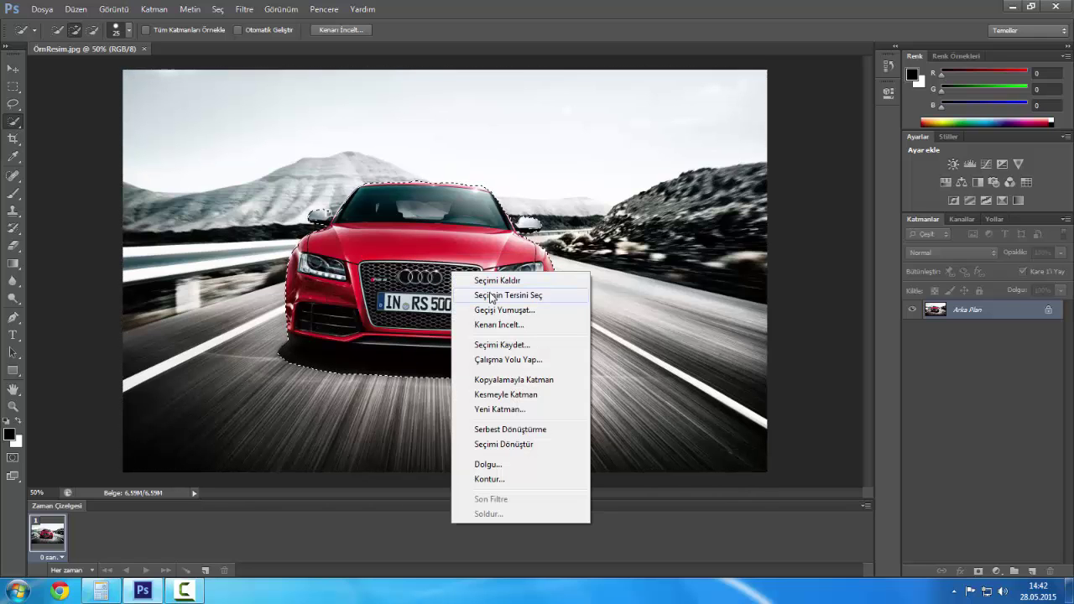
left_click(493, 296)
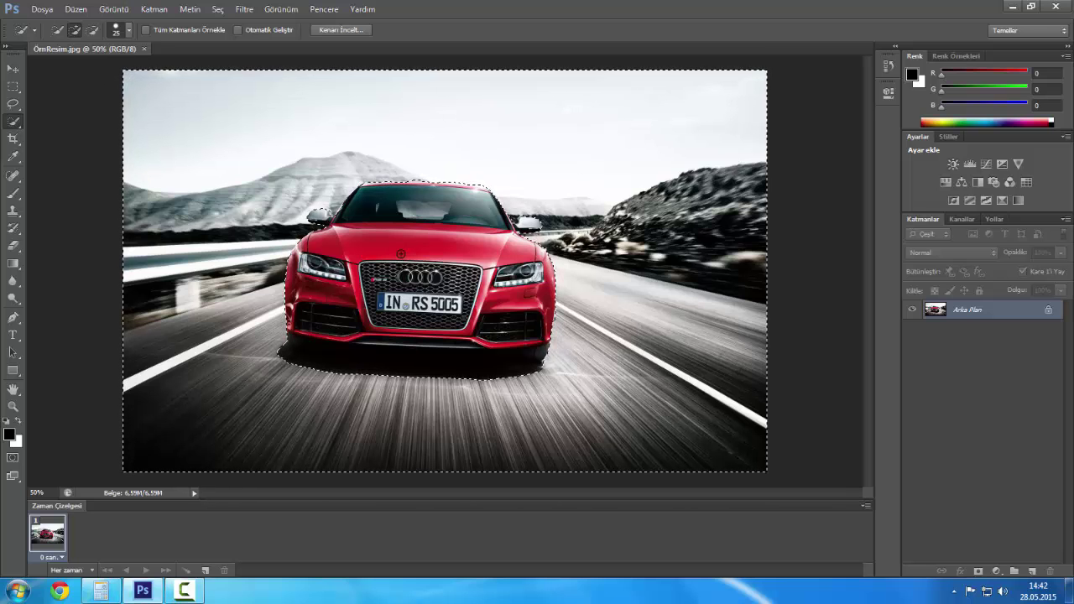
Apply Gauss Bulanıklığı (Gaussian Blur) at a 6.4-pixel radius to the road, sky and hills
left_click(242, 10)
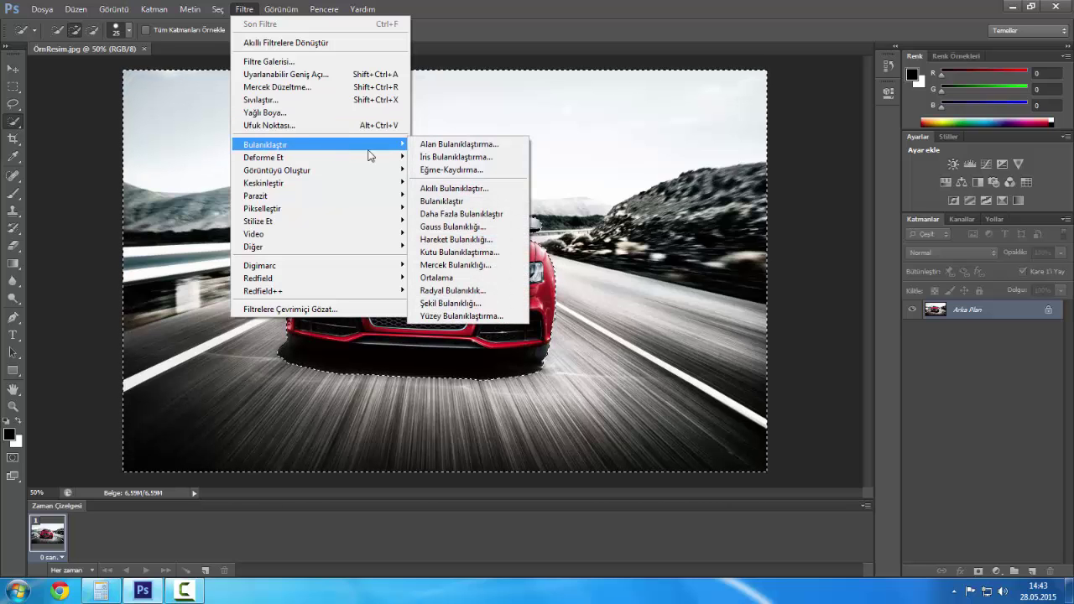
left_click(448, 228)
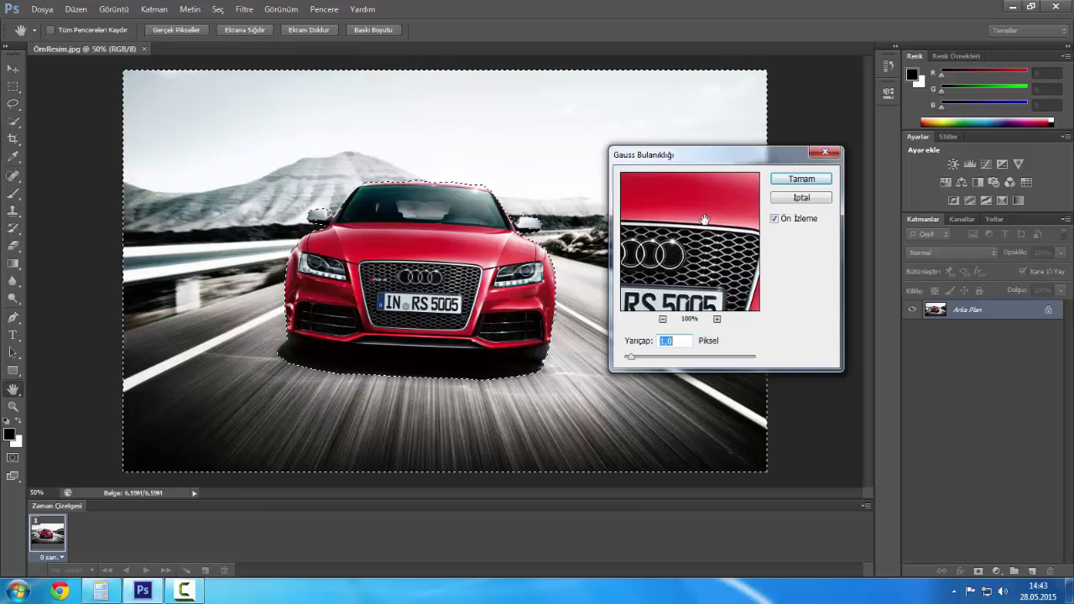
left_click_drag(738, 158, 861, 148)
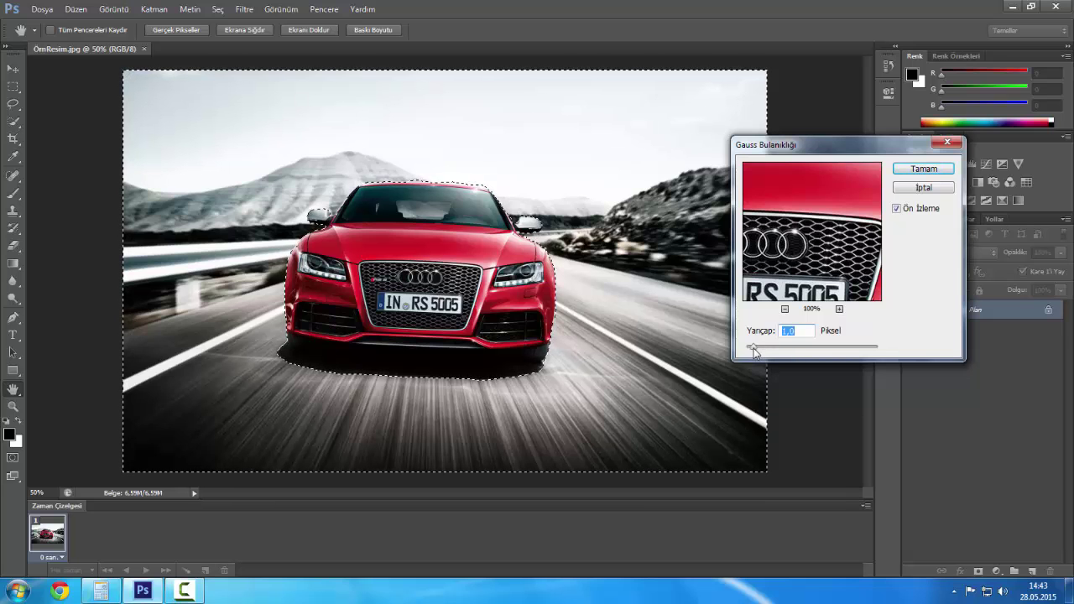
left_click_drag(753, 349, 804, 359)
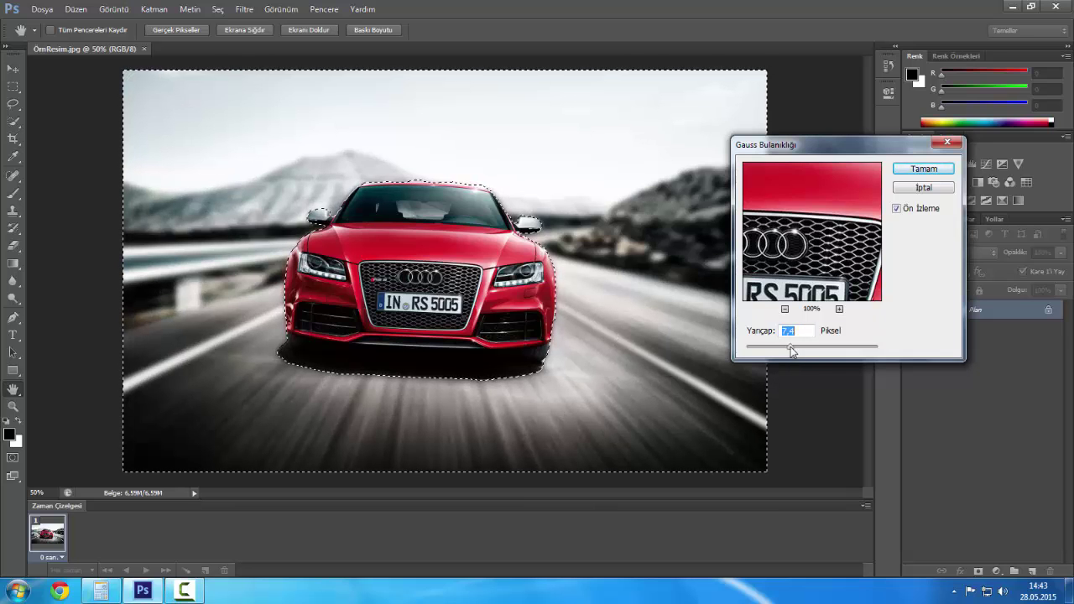
mouse_move(789, 351)
left_mouse_down()
mouse_move(867, 348)
mouse_move(776, 352)
mouse_move(790, 354)
left_mouse_up()
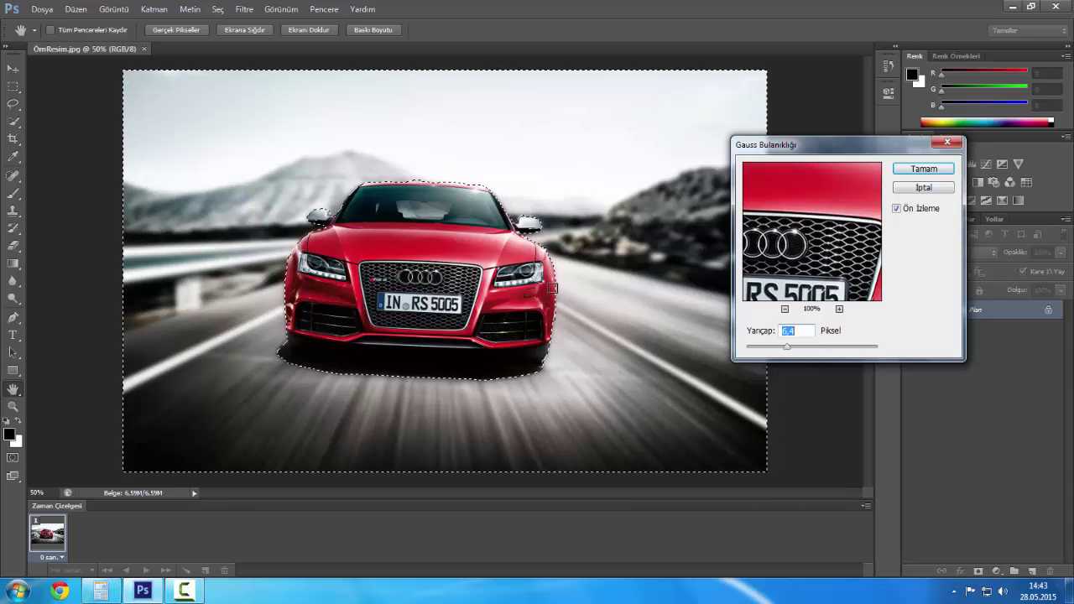
left_click(924, 168)
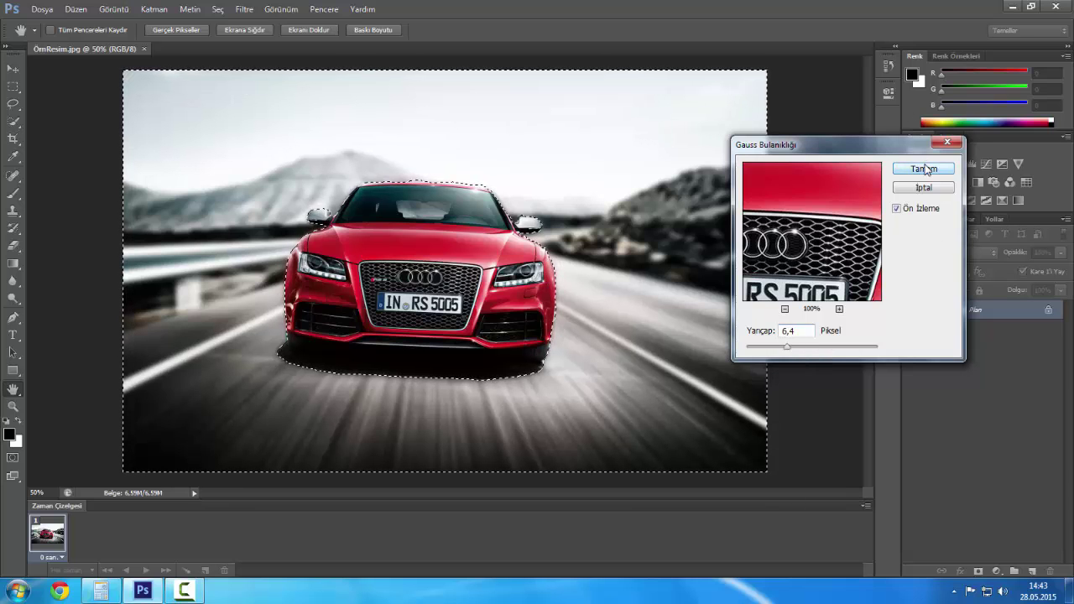
key("w")
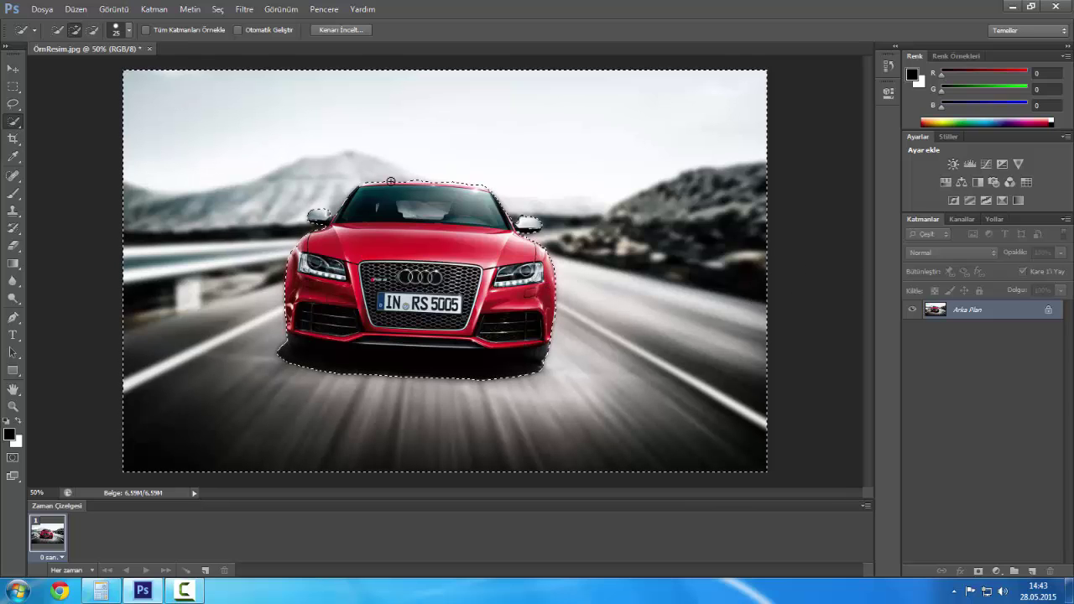
Switch to the Move tool and save the edited image via Dosya > Farklı Kaydet
left_click(13, 68)
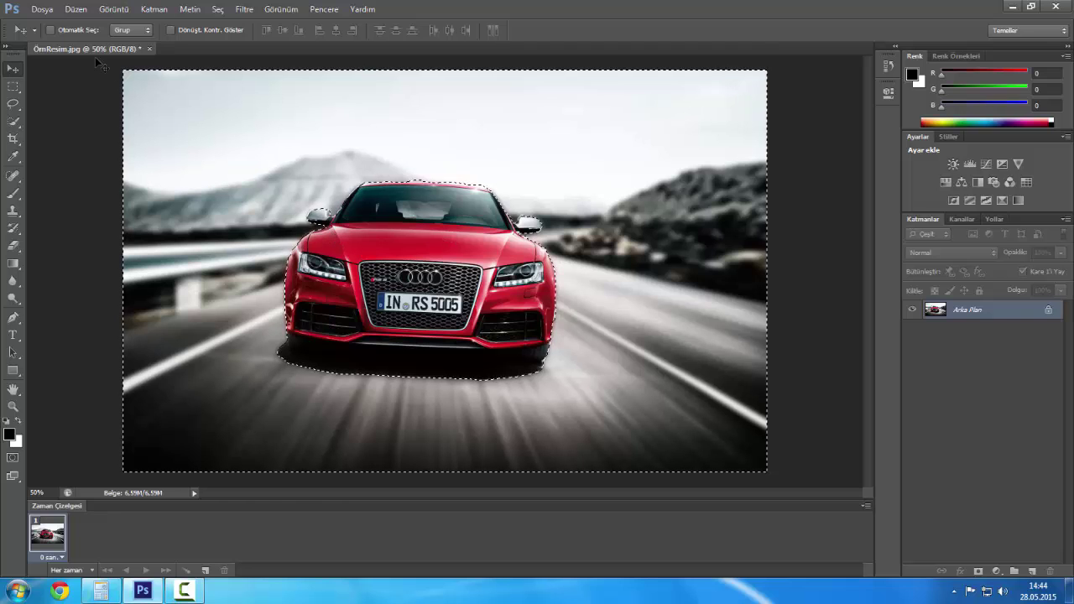
left_click(42, 9)
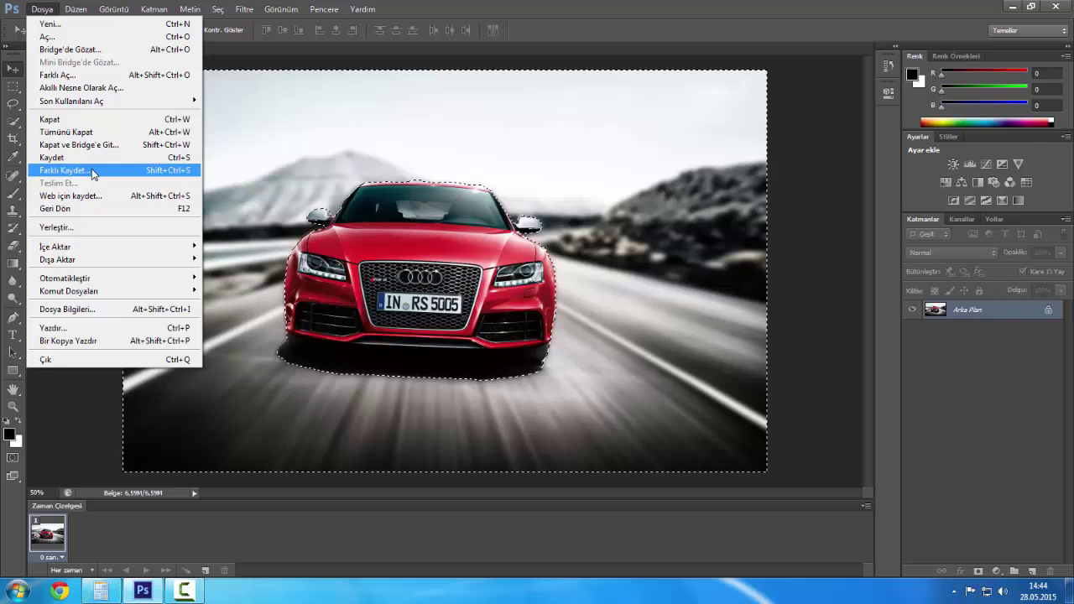
left_click(495, 12)
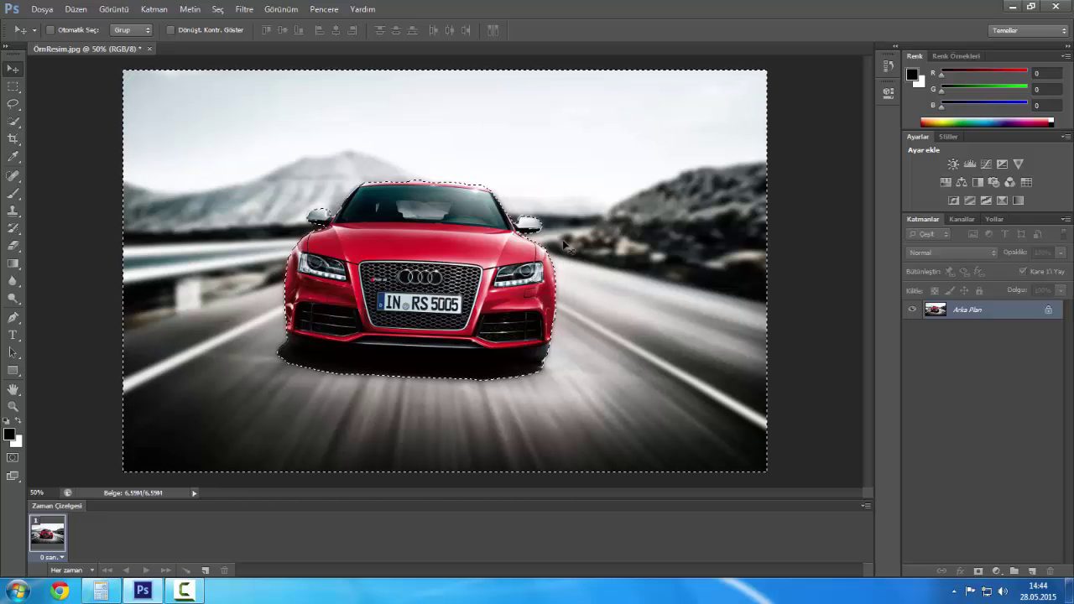
Minimize Photoshop, refresh the desktop, and move the saved image's icon to the centre
left_click(1015, 6)
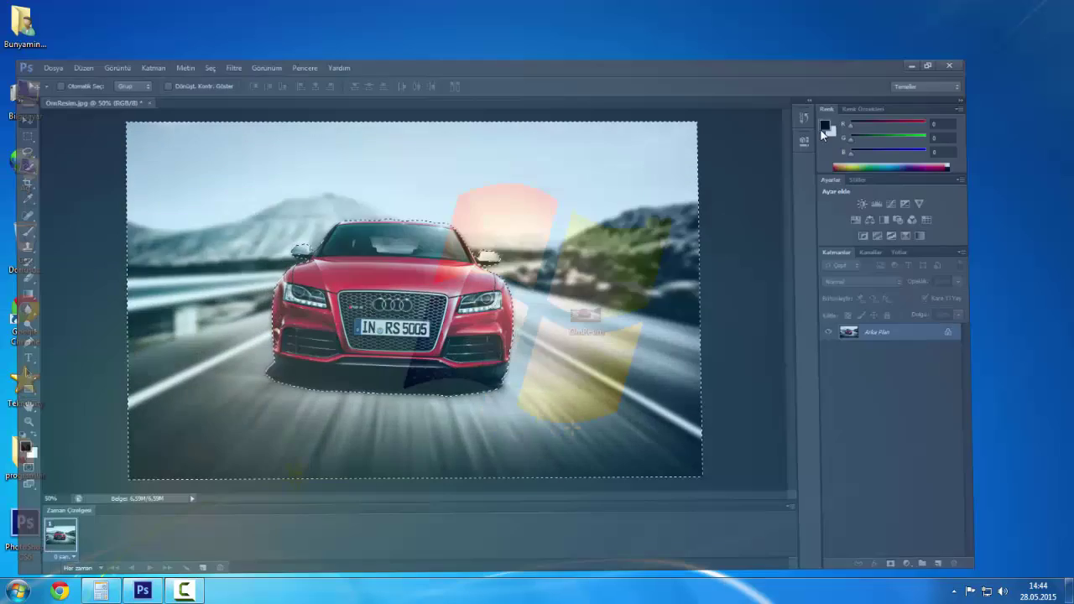
right_click(496, 204)
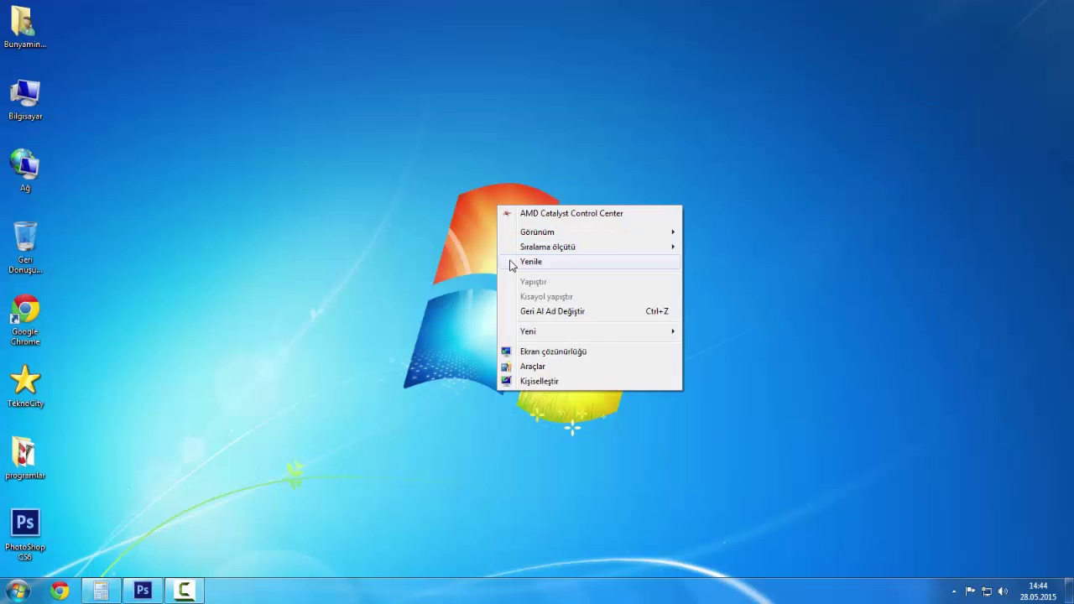
left_click(523, 260)
left_click_drag(585, 314, 535, 312)
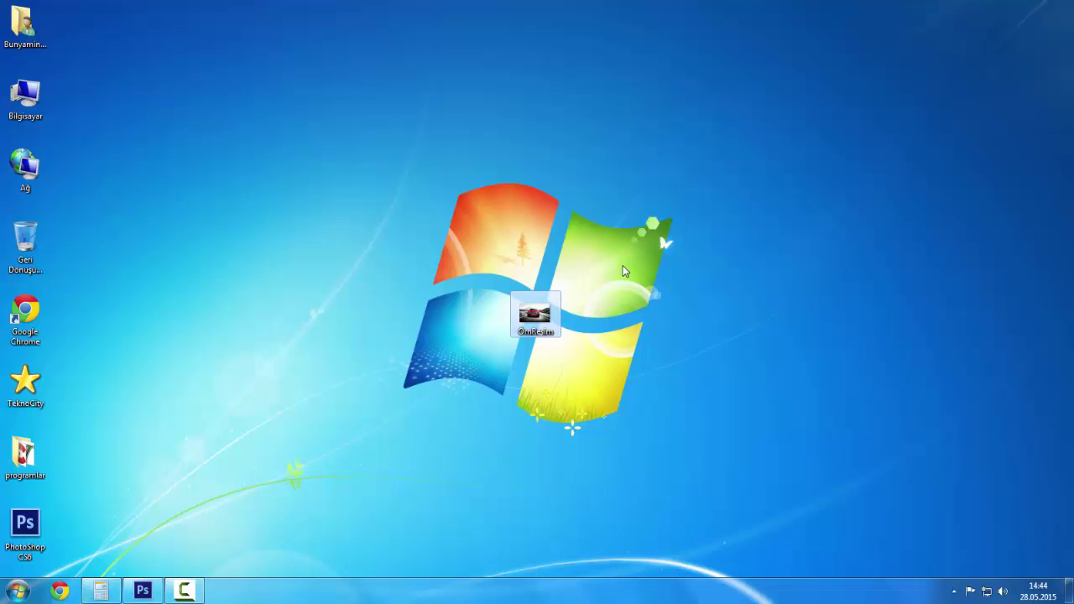